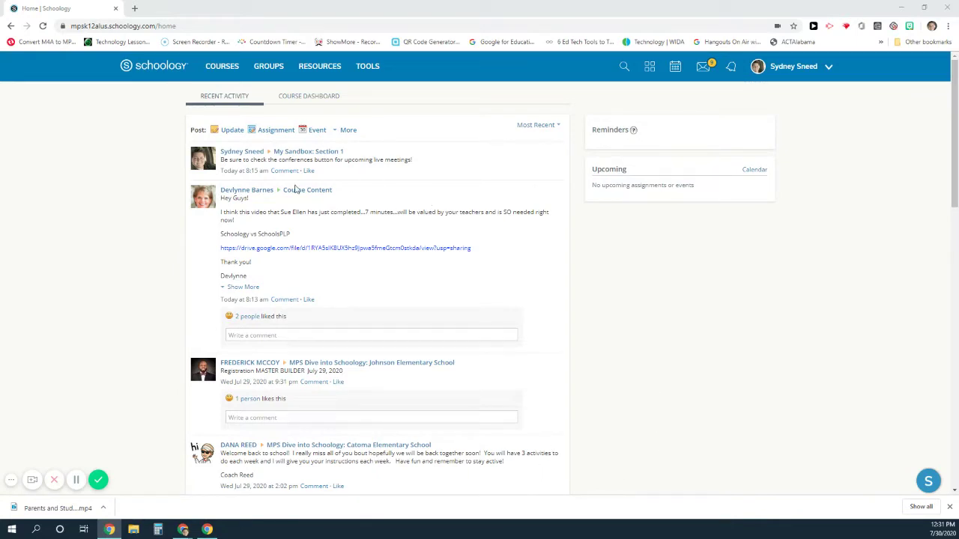
- Open Section 1 of the My Sandbox course from the full list of my courses
left_click(308, 98)
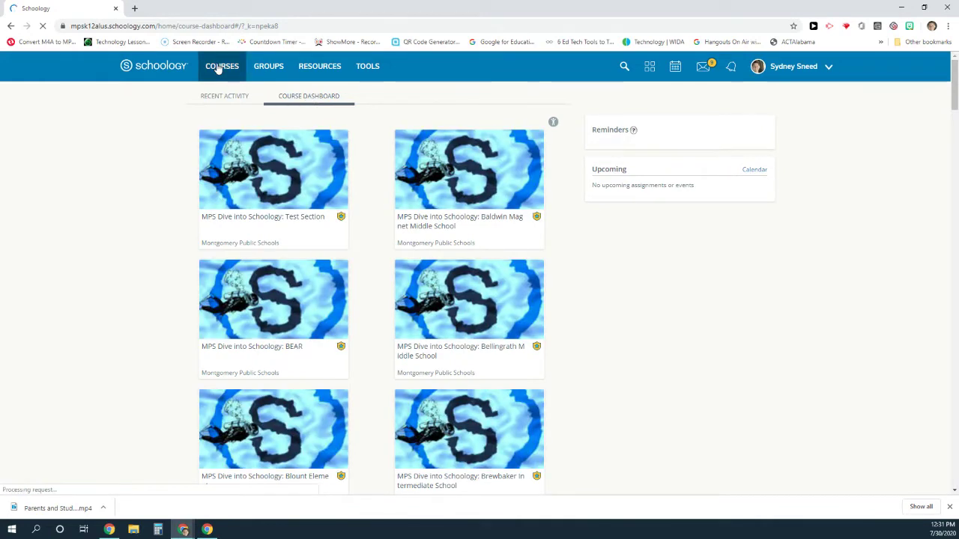
left_click(218, 68)
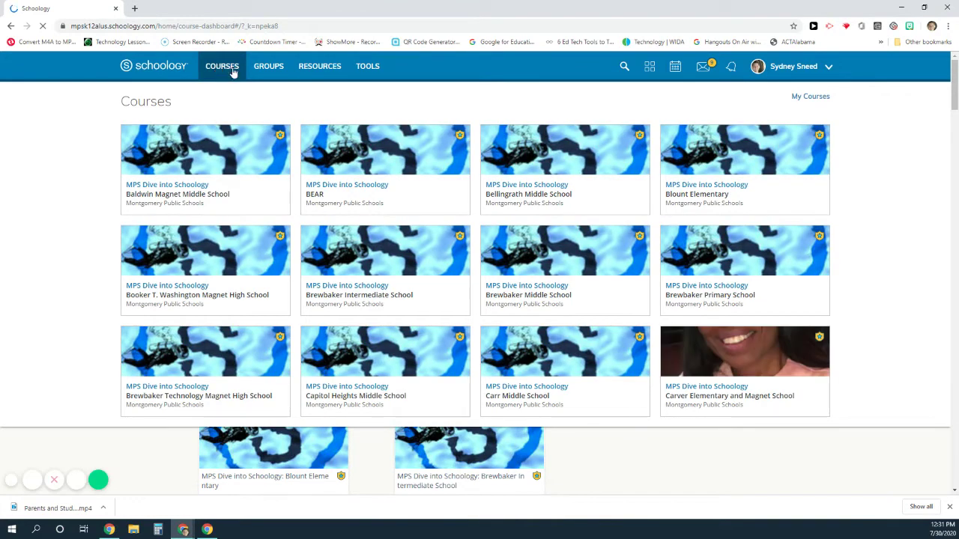
left_click(818, 102)
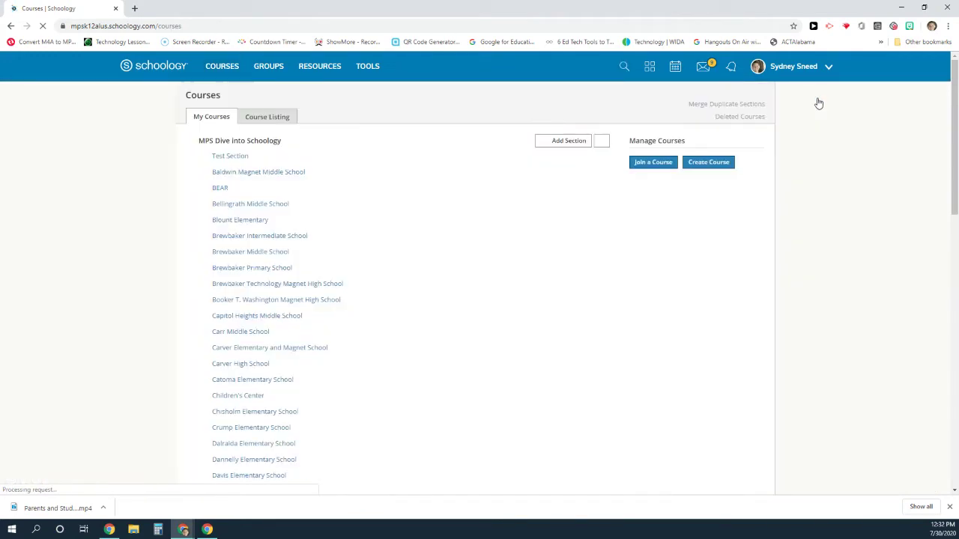
scroll(408, 328, "down", 6)
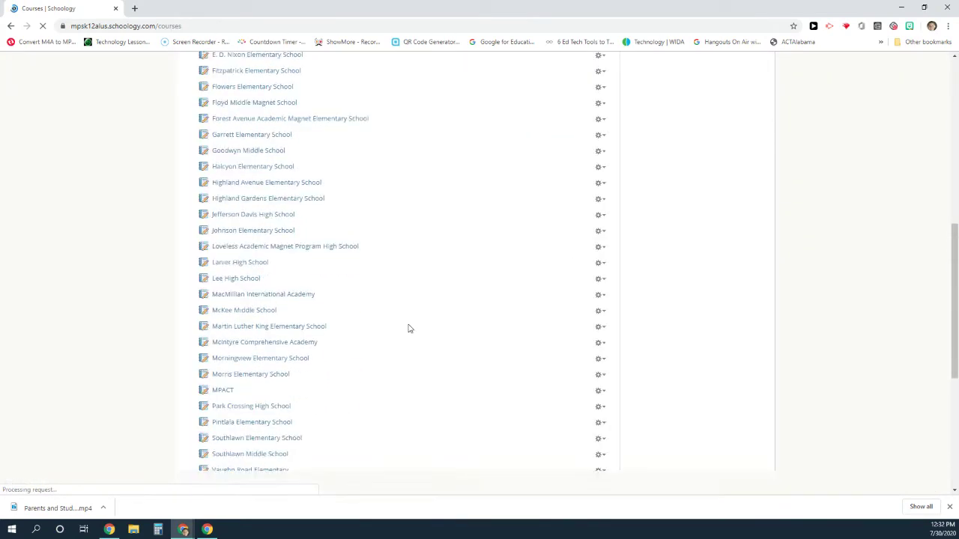
scroll(408, 328, "down", 2)
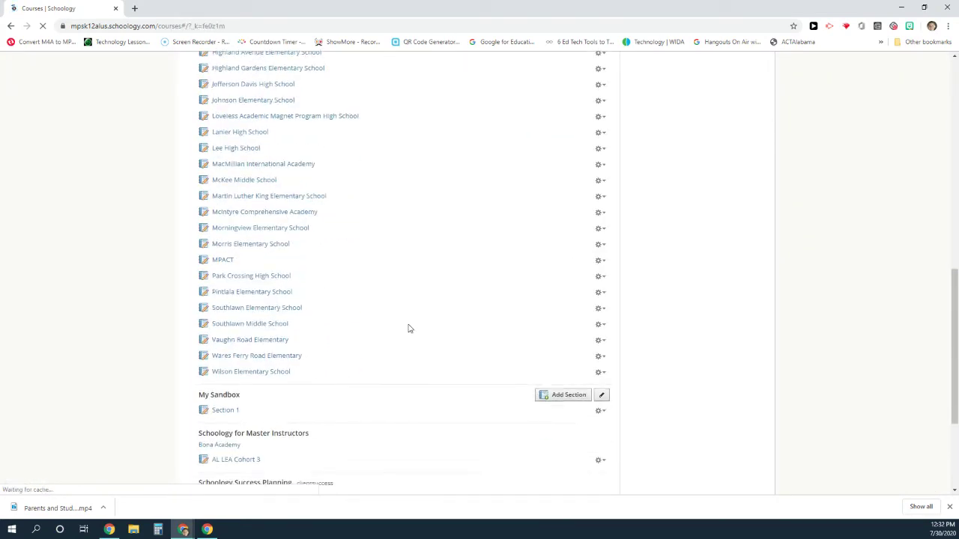
left_click(220, 413)
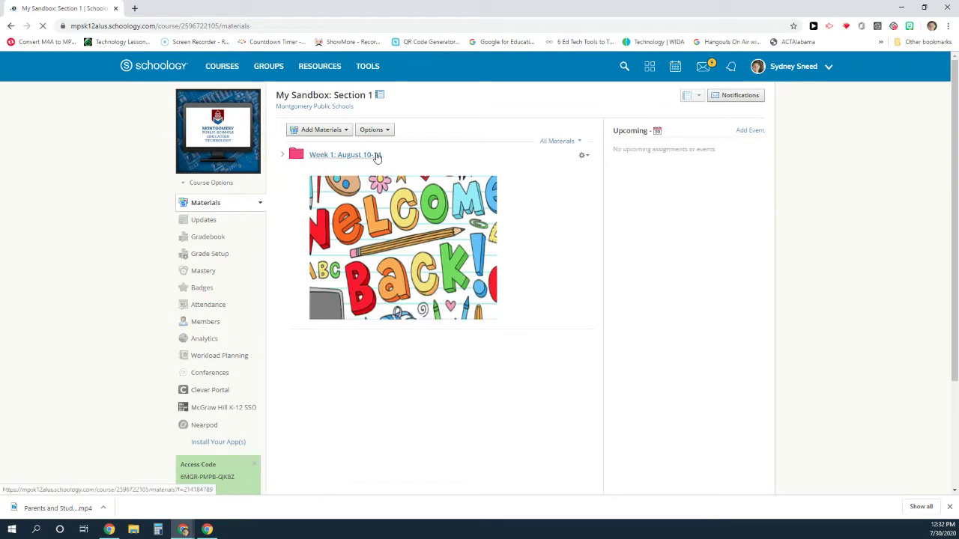
- Create a course materials folder titled "First Day of School"
left_click(344, 131)
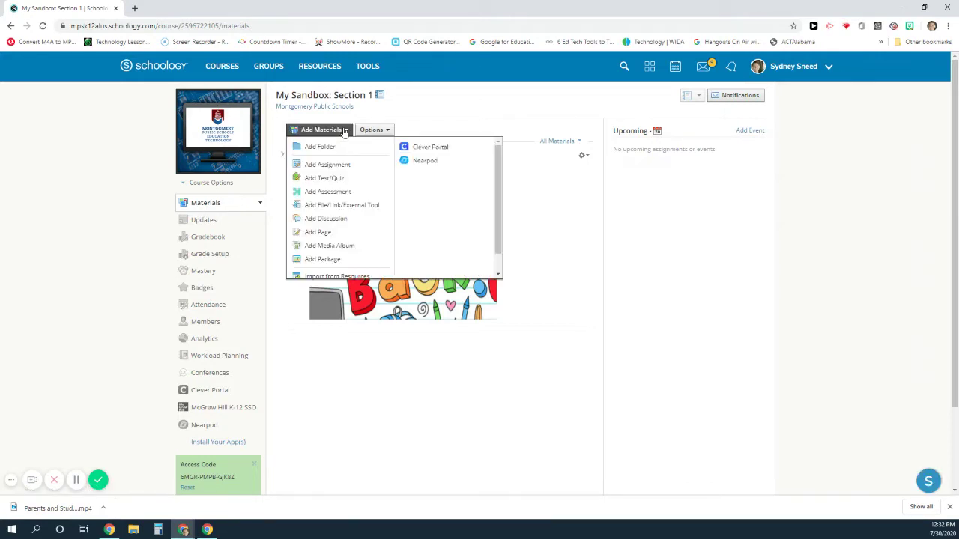
left_click(319, 149)
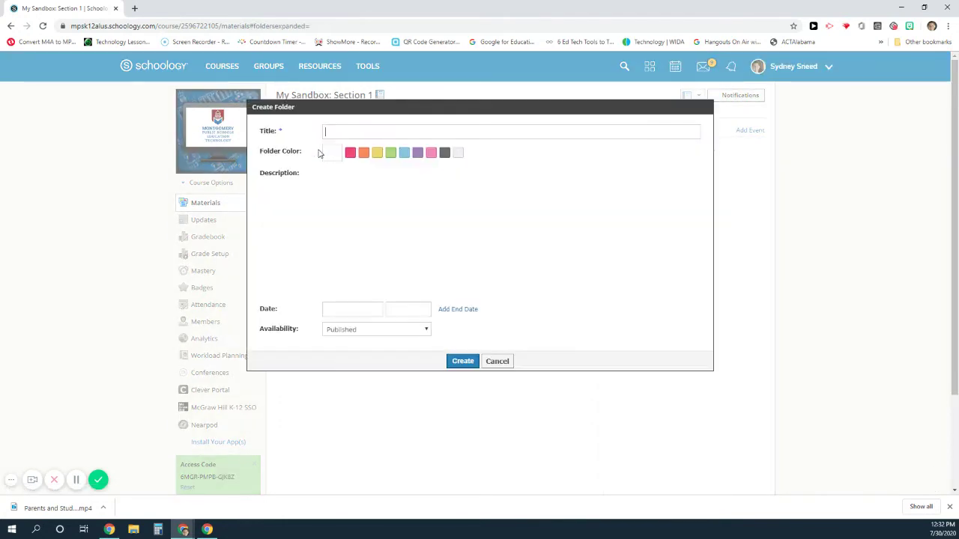
type("F")
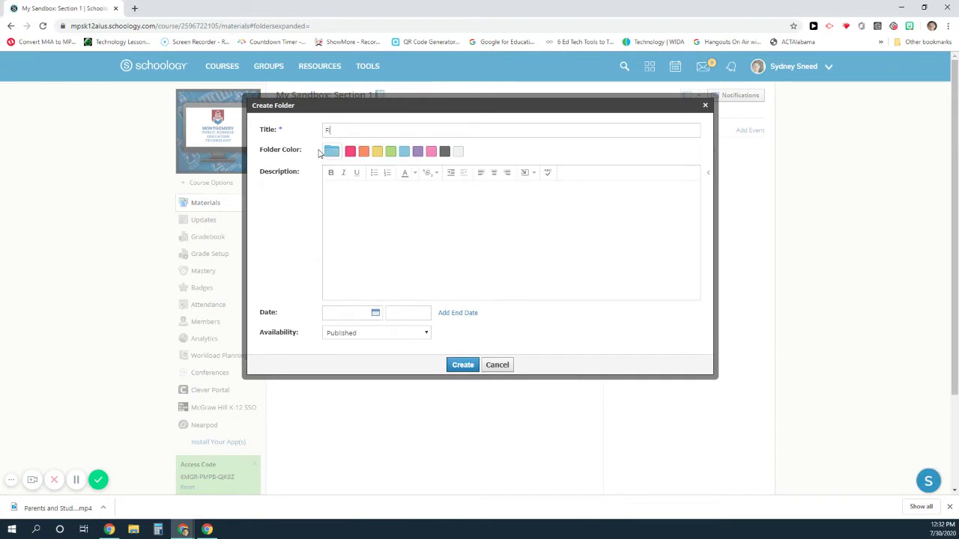
type("irst Day of School")
left_click(464, 368)
left_click(463, 366)
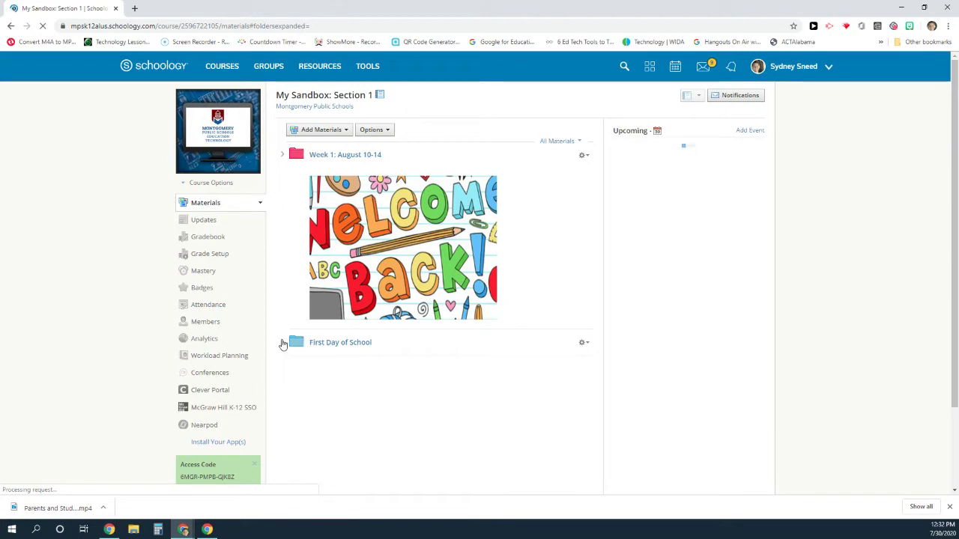
- Move the First Day of School folder above the Week 1: August 10-14 folder and open it
left_click_drag(285, 146, 285, 152)
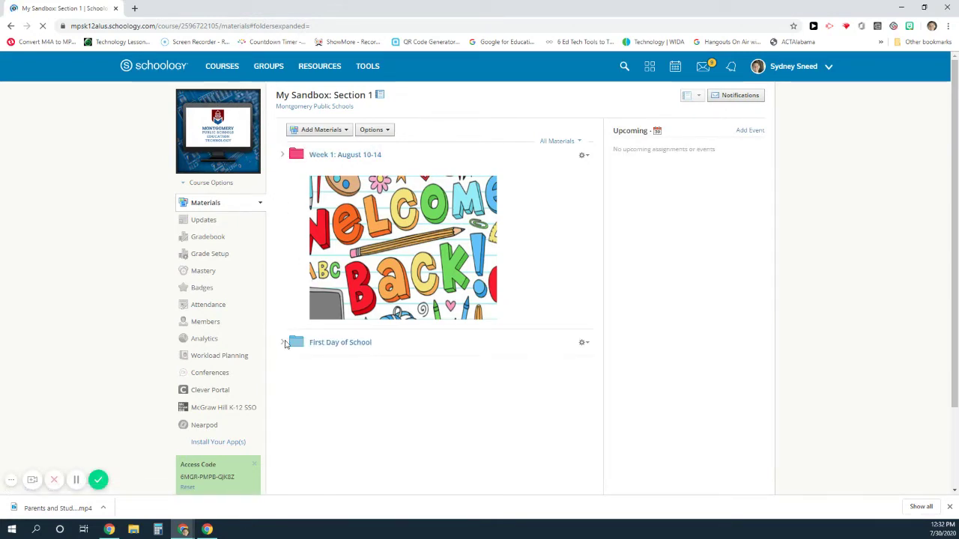
left_click_drag(297, 201, 294, 165)
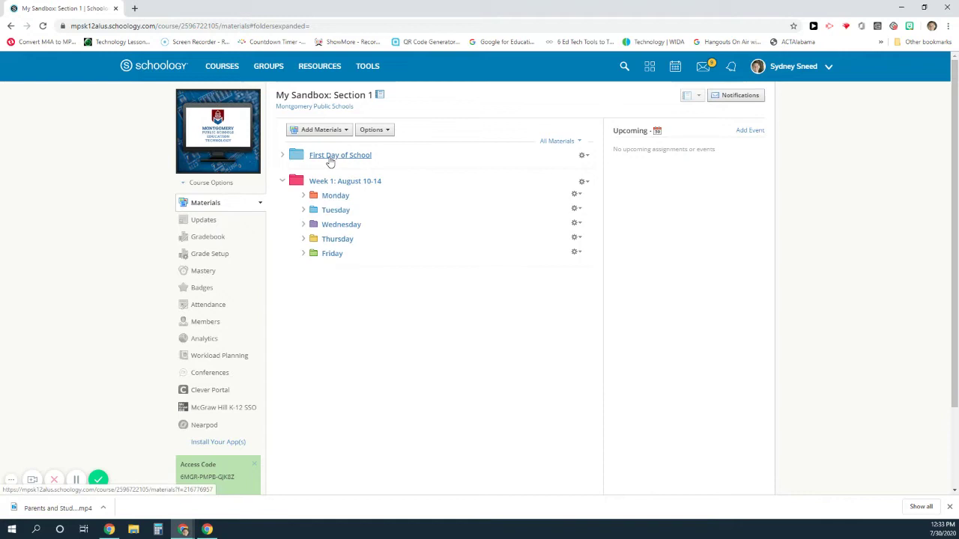
left_click(329, 163)
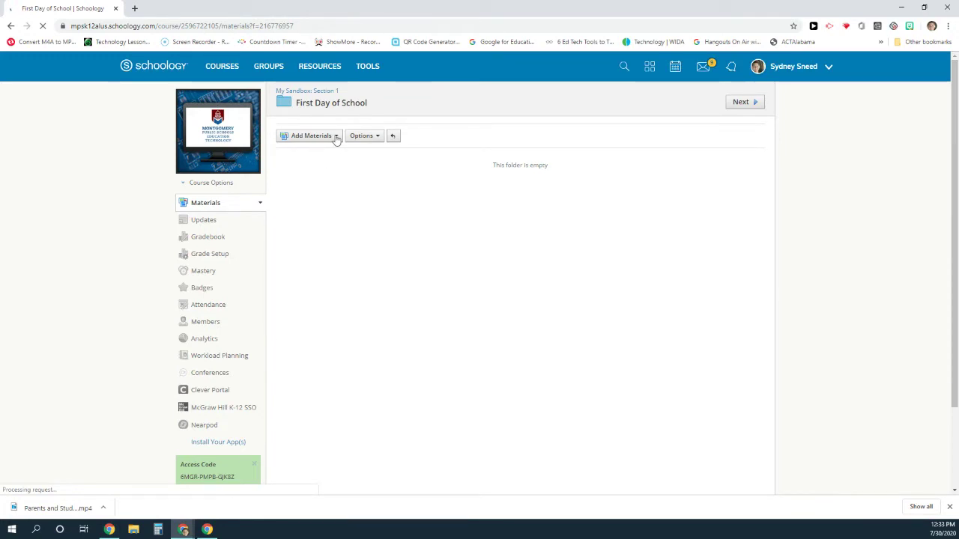
- Start a new discussion in the First Day of School folder with the title "How was your summer?"
left_click(335, 136)
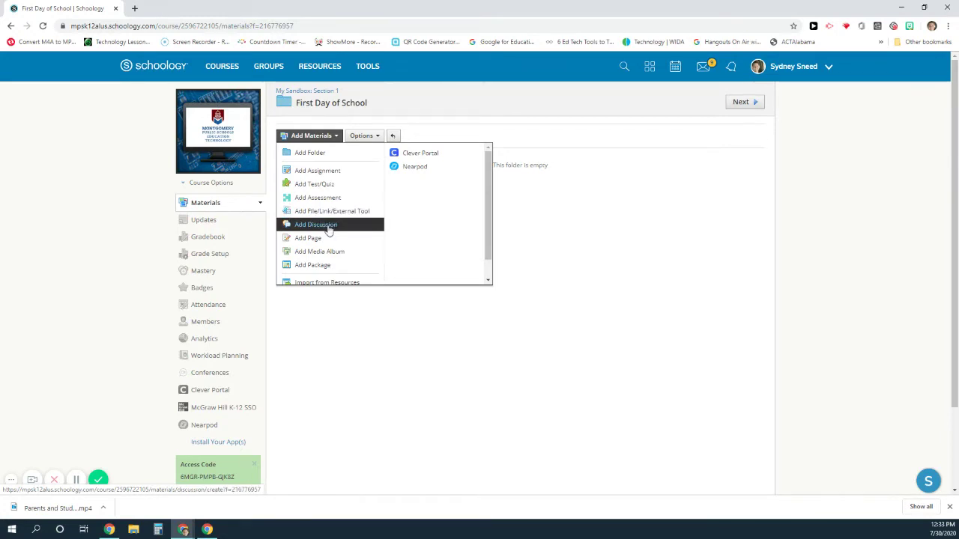
left_click(328, 226)
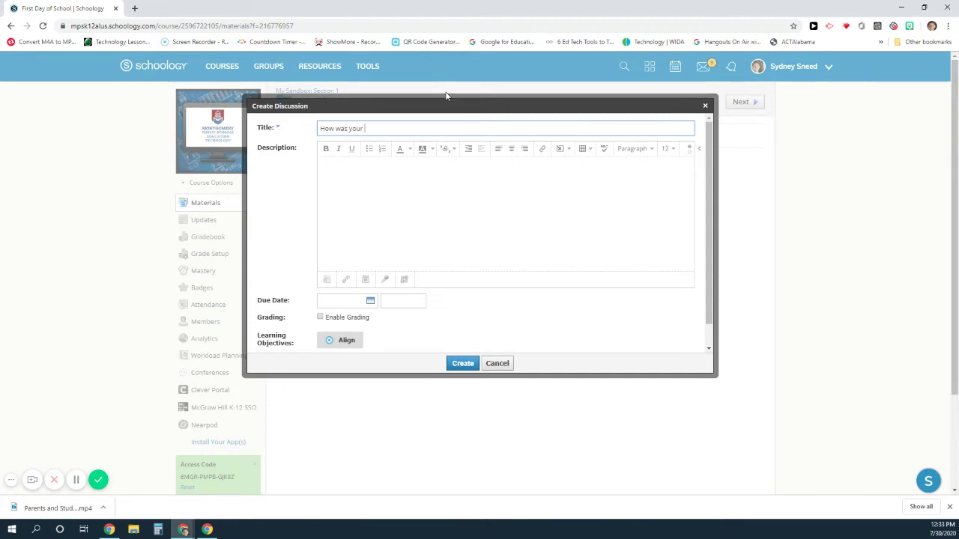
type("was your summer?")
- Set the discussion's due date to August 10, 2020 and create the discussion
left_click(370, 301)
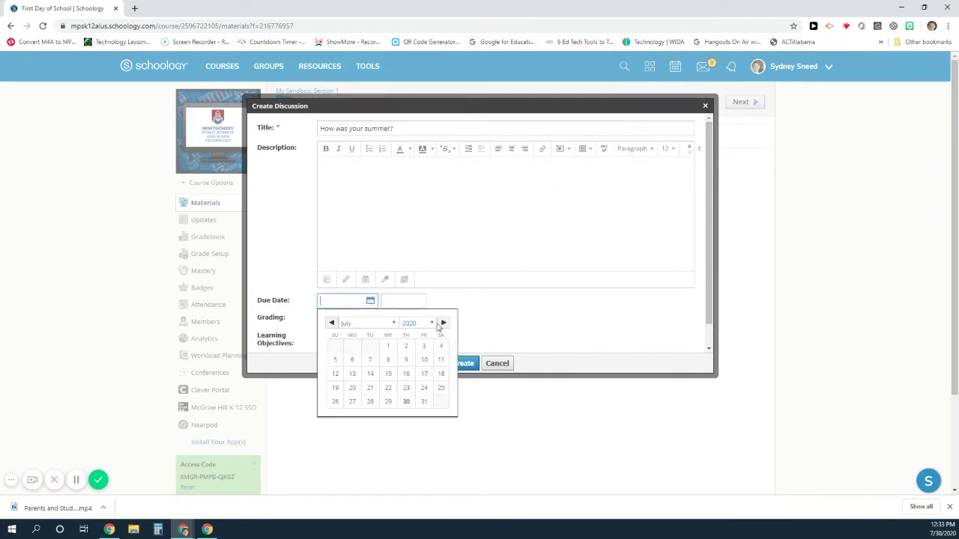
left_click(393, 323)
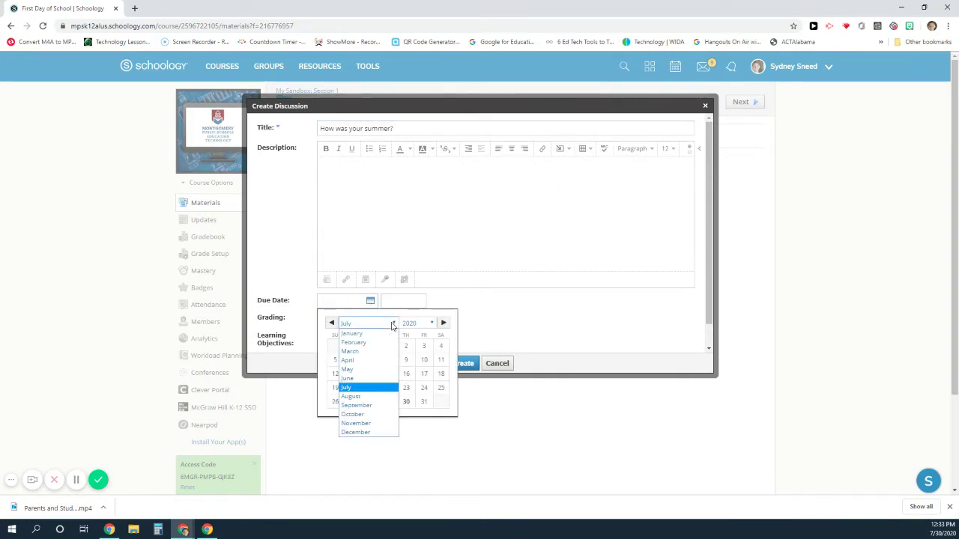
left_click(365, 398)
left_click(352, 374)
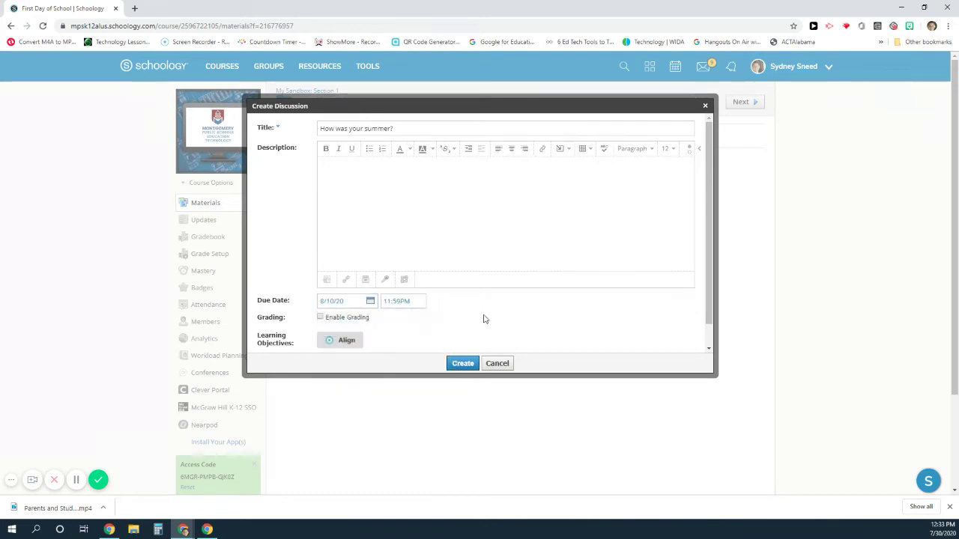
left_click(320, 318)
left_click(321, 318)
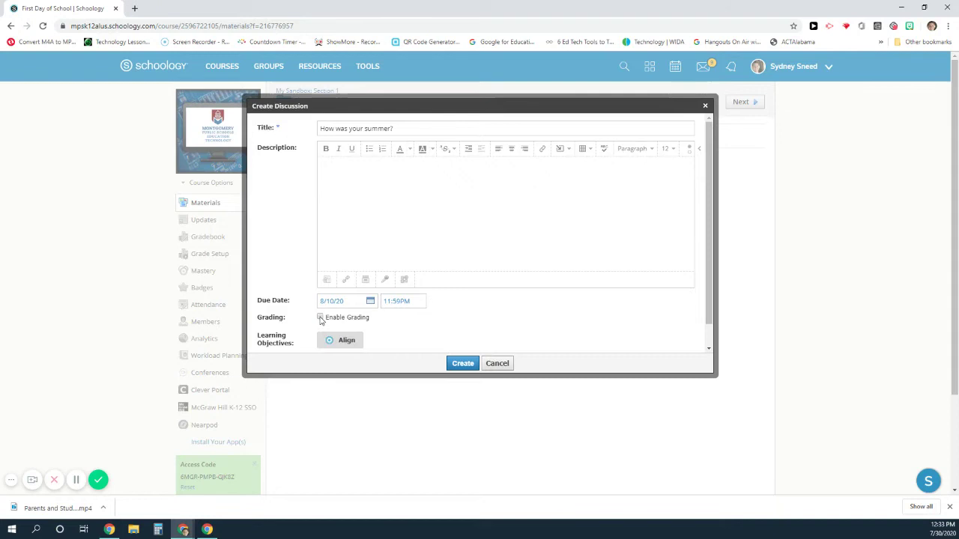
left_click(463, 368)
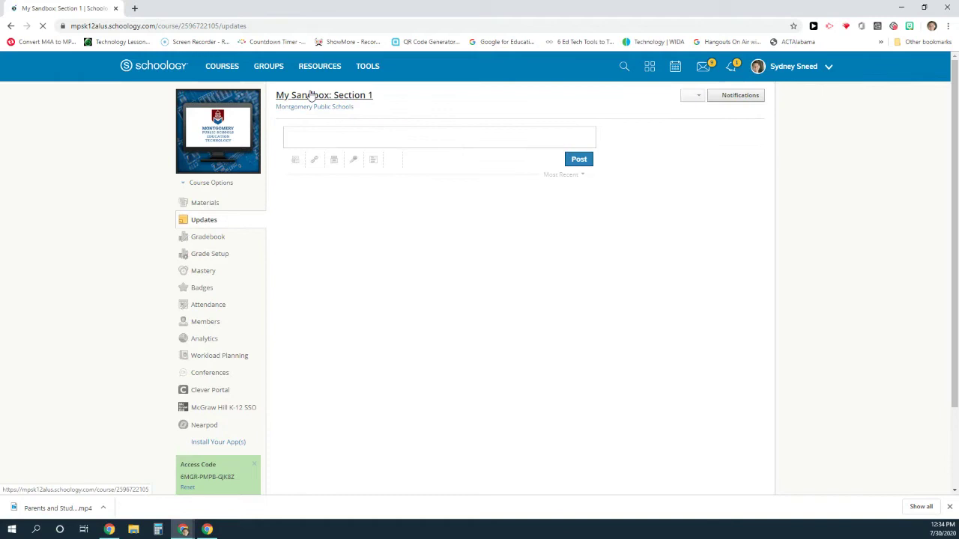
- Return to the First Day of School folder through the course materials and start an import from resources
left_click(207, 208)
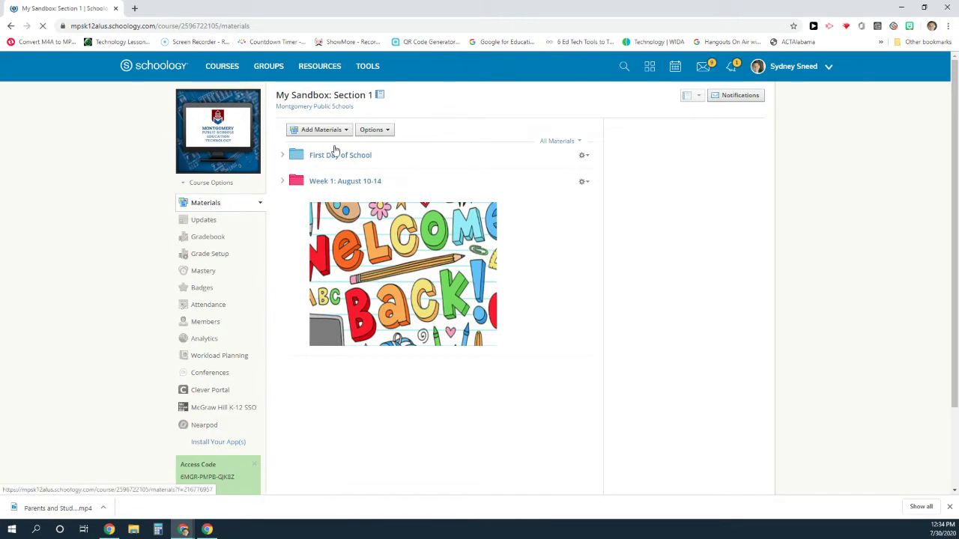
left_click(332, 156)
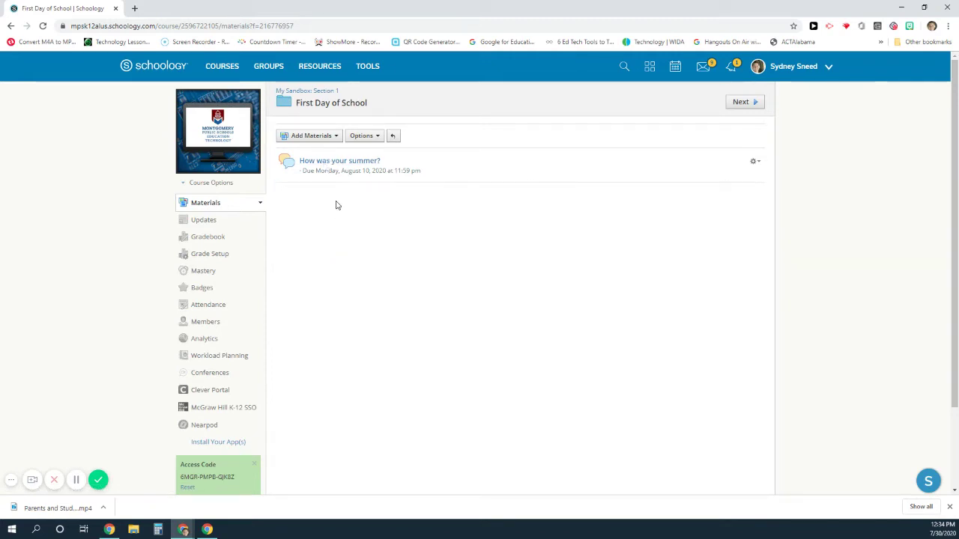
left_click(337, 137)
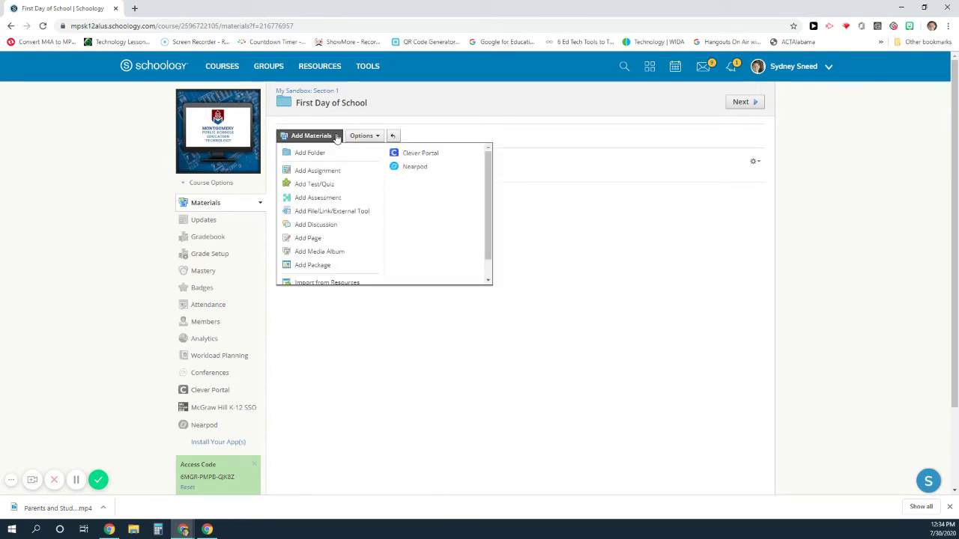
left_click(331, 282)
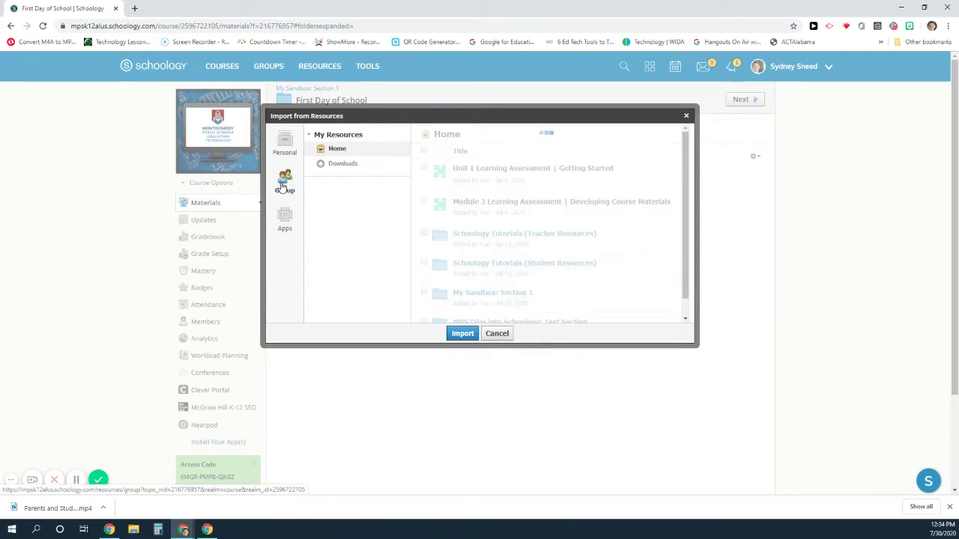
- Open the SchoolsPLP Content folder in the Montgomery Public Schools group resources
scroll(347, 259, "down", 3)
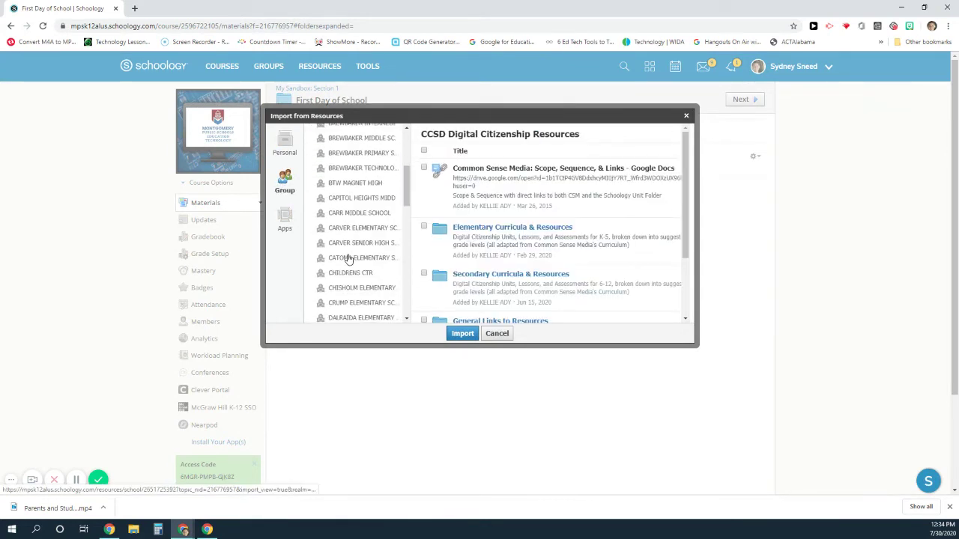
scroll(347, 258, "down", 9)
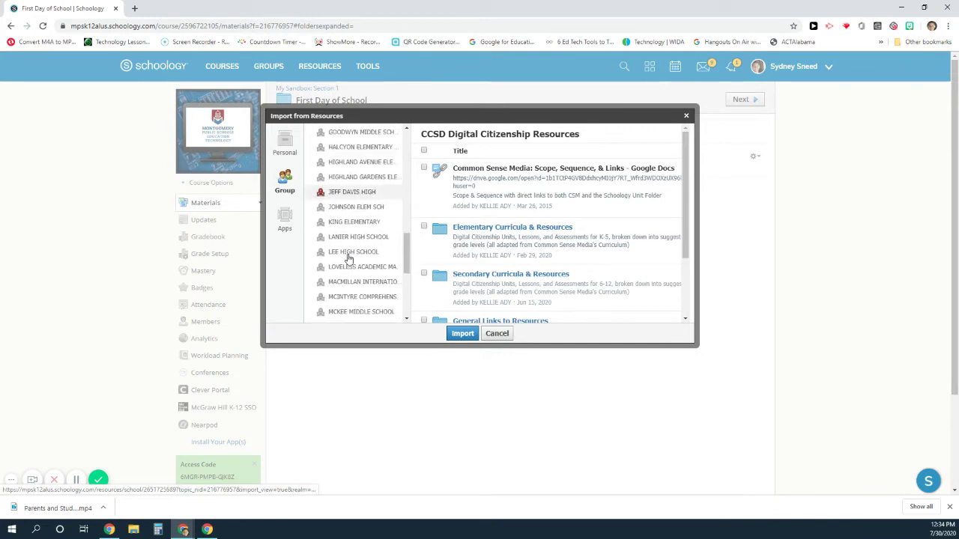
scroll(348, 259, "down", 3)
left_click(347, 238)
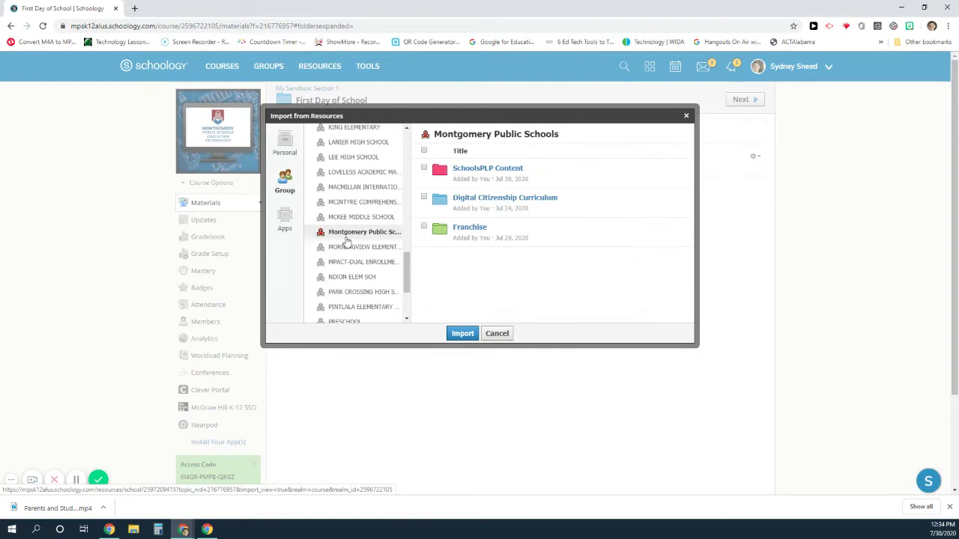
left_click(477, 171)
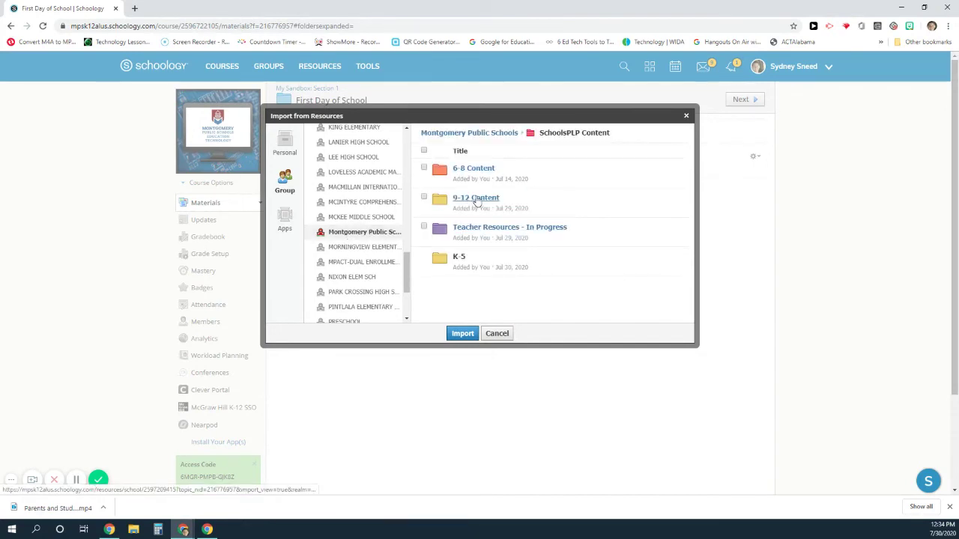
- Browse through 6-8 Content, 6th Grade, 6th Grade Language Arts and Basics of English Language Arts to open Lesson 1
left_click(475, 170)
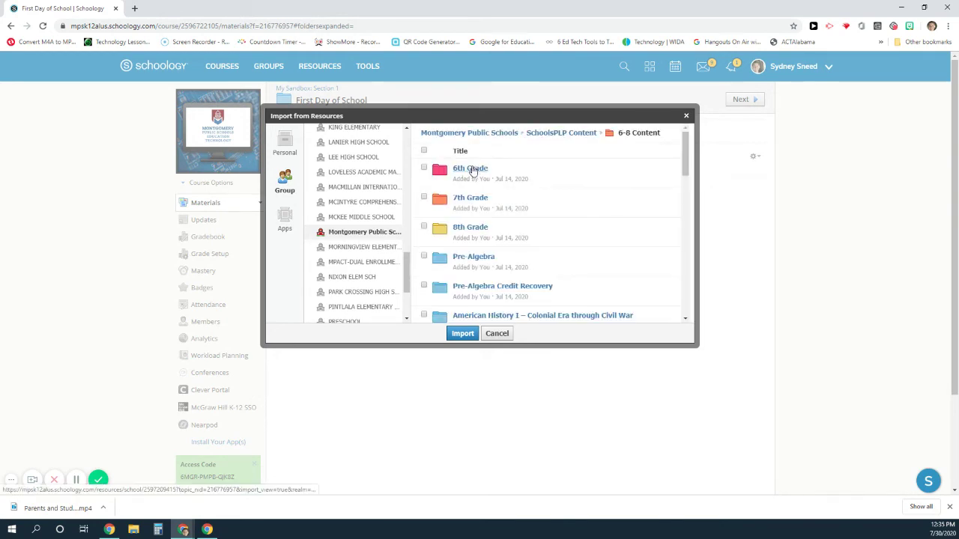
left_click(472, 170)
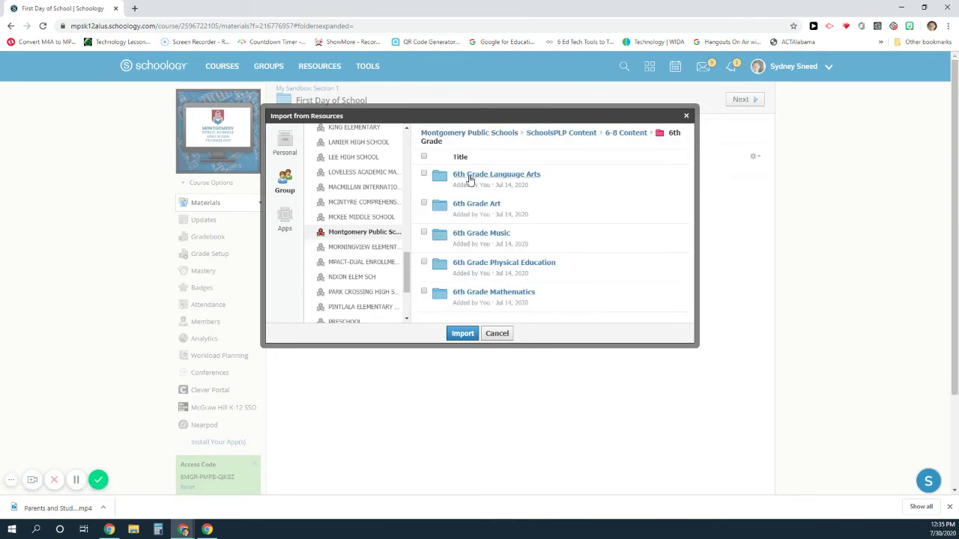
left_click(470, 176)
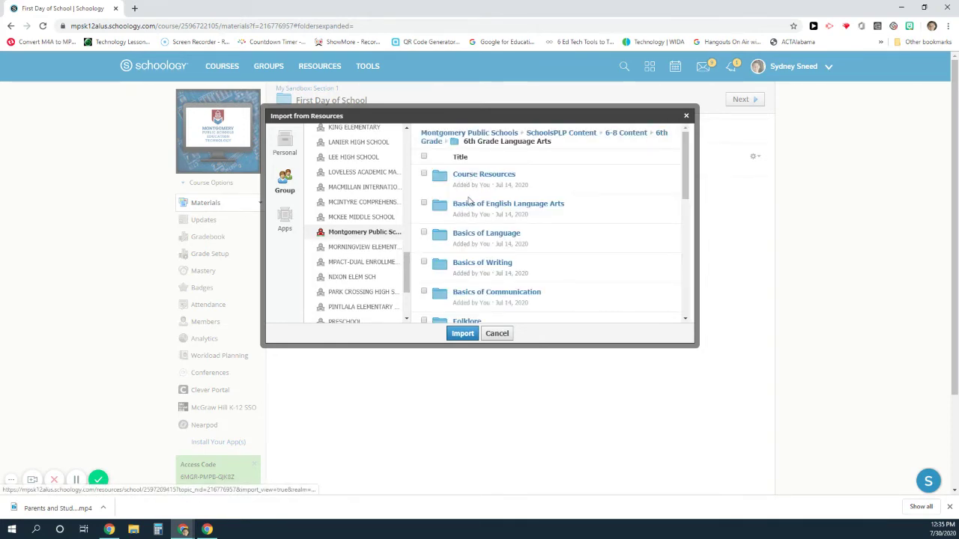
left_click(470, 205)
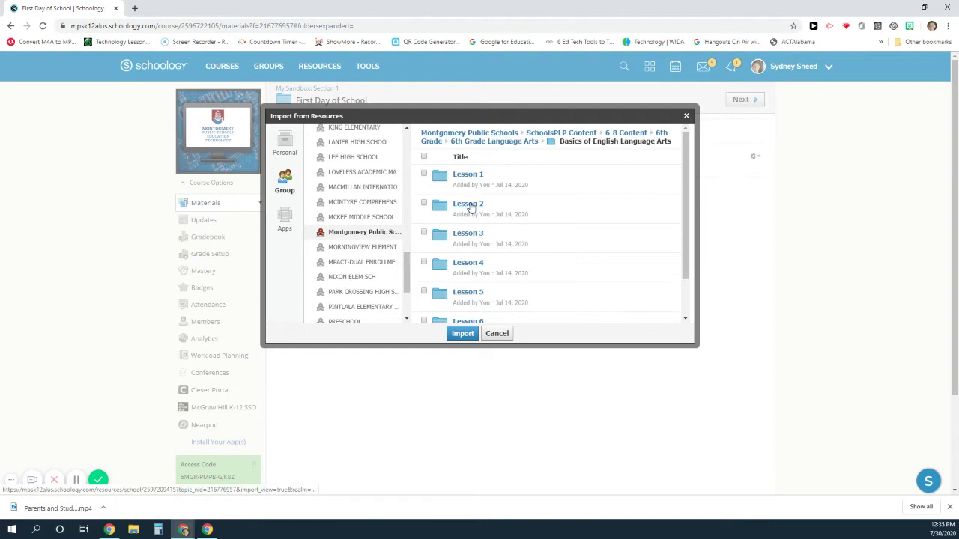
left_click(468, 176)
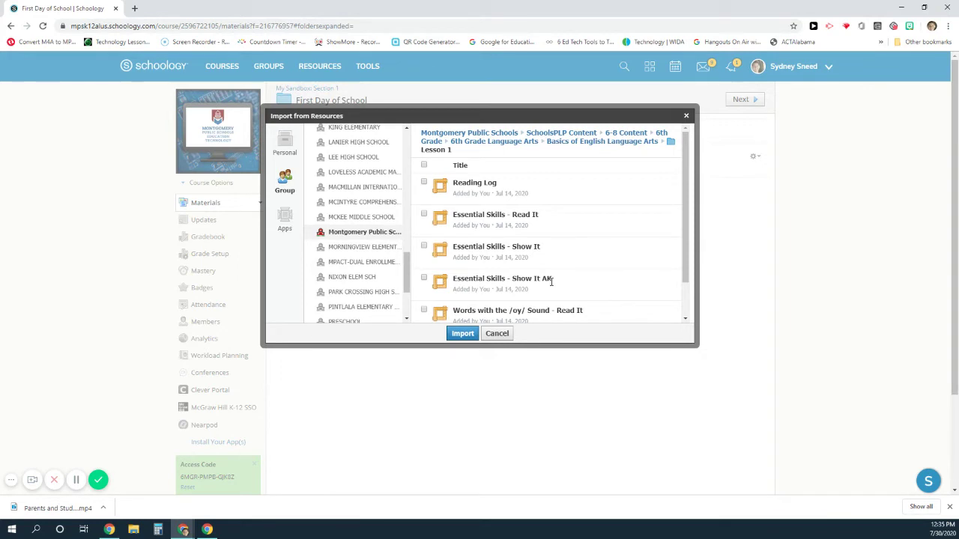
- Import every Lesson 1 item except Essential Skills - Show It AK into the First Day of School folder
left_click(424, 183)
left_click(425, 215)
scroll(494, 229, "down", 2)
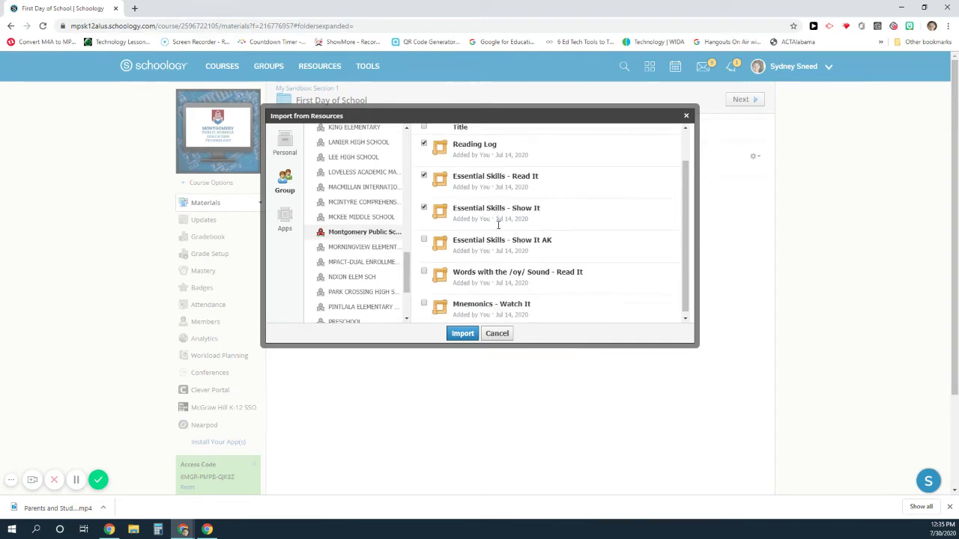
left_click(424, 269)
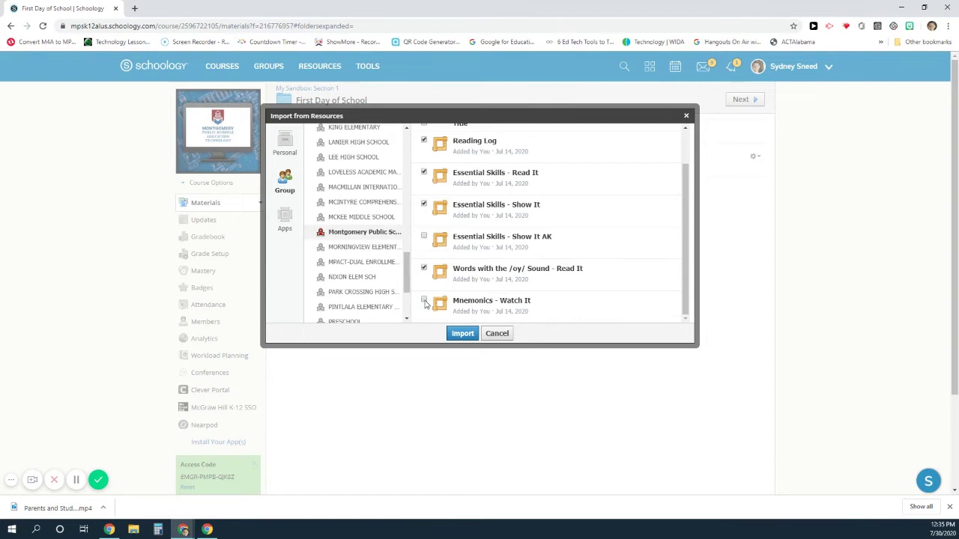
scroll(509, 290, "down", 1)
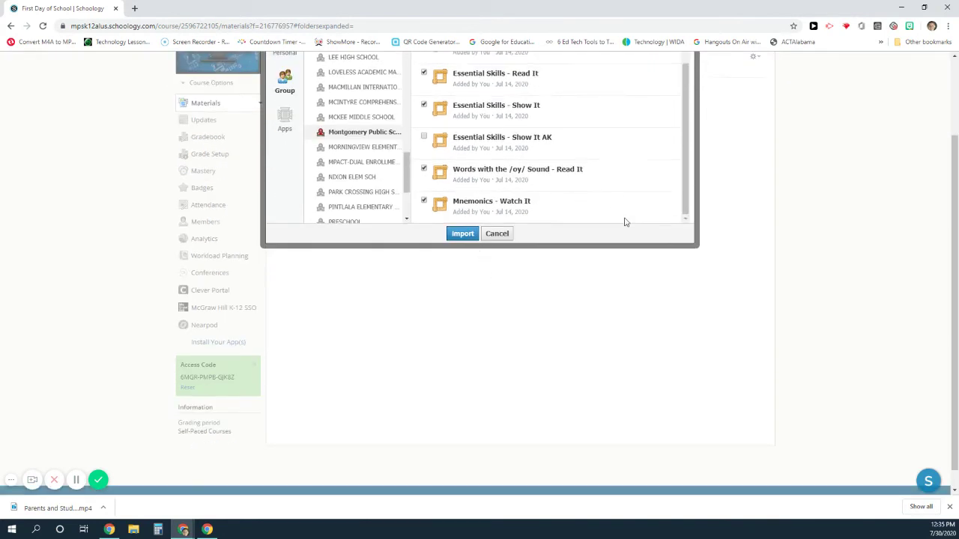
scroll(625, 221, "up", 1)
scroll(619, 248, "up", 1)
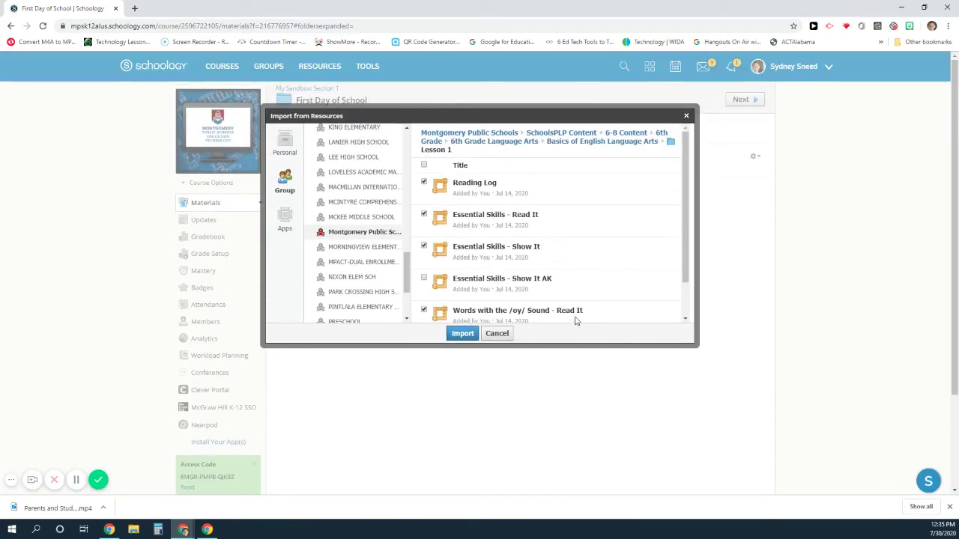
left_click(462, 334)
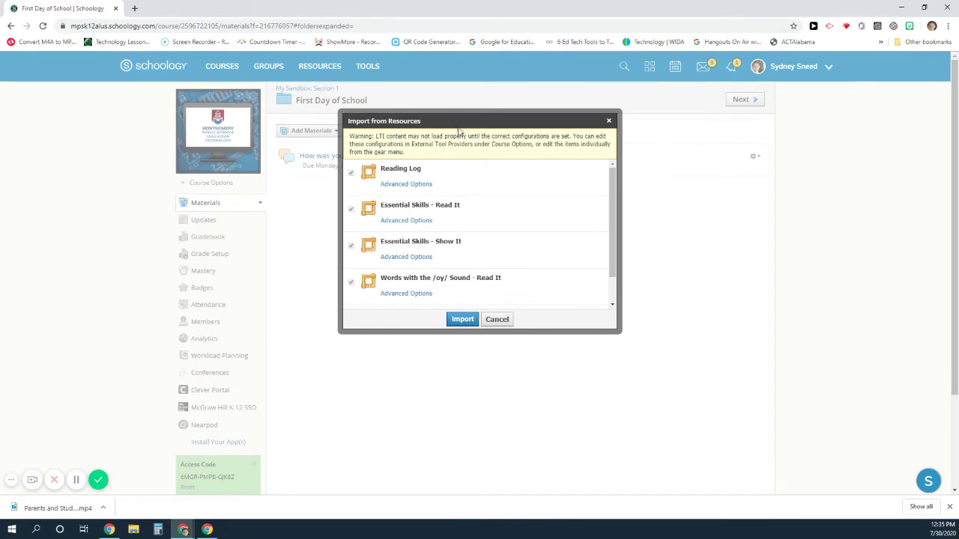
left_click(465, 320)
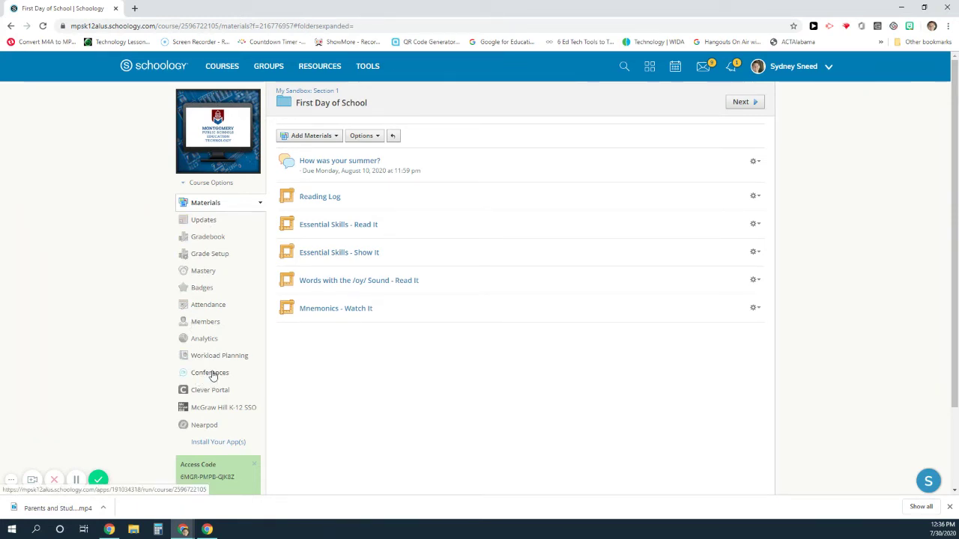
- Start a new conference in the course's Conferences area and name it 1st Day
left_click(212, 375)
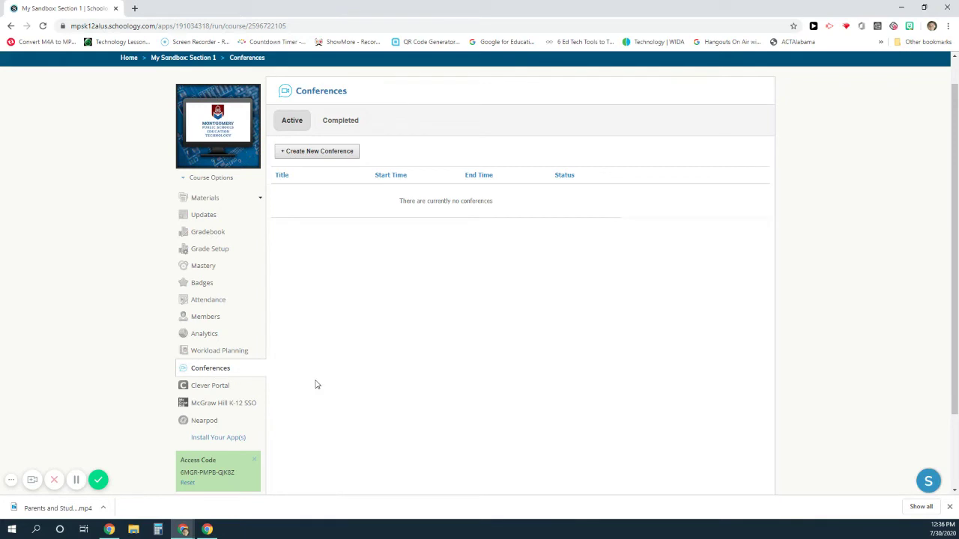
left_click(317, 152)
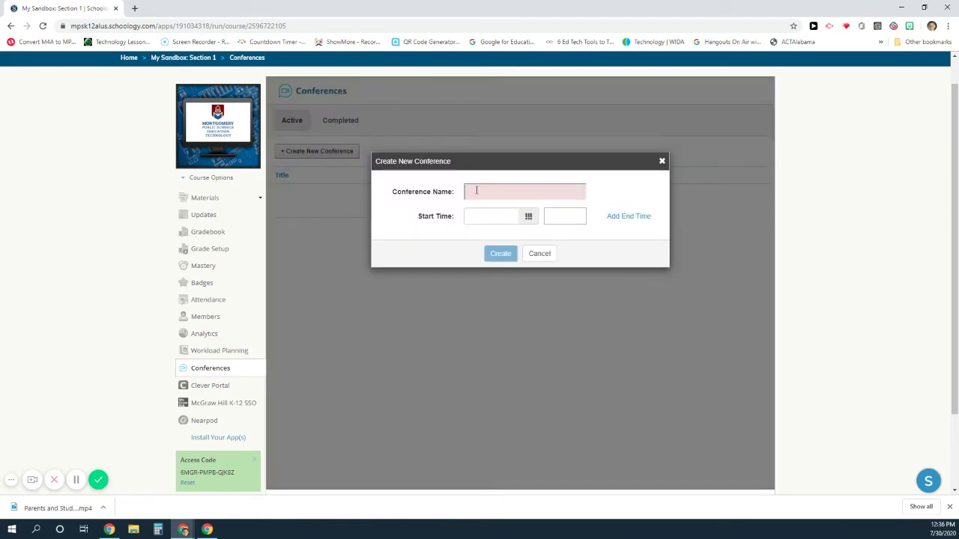
left_click(477, 191)
type("(")
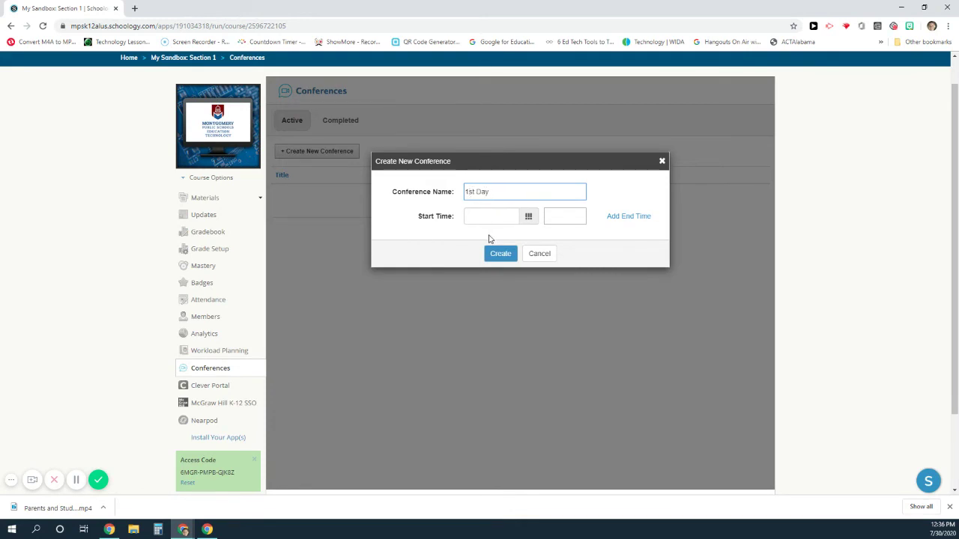
- Set the conference's start to 08/10/2020 at 9:00 AM and create it
left_click(529, 218)
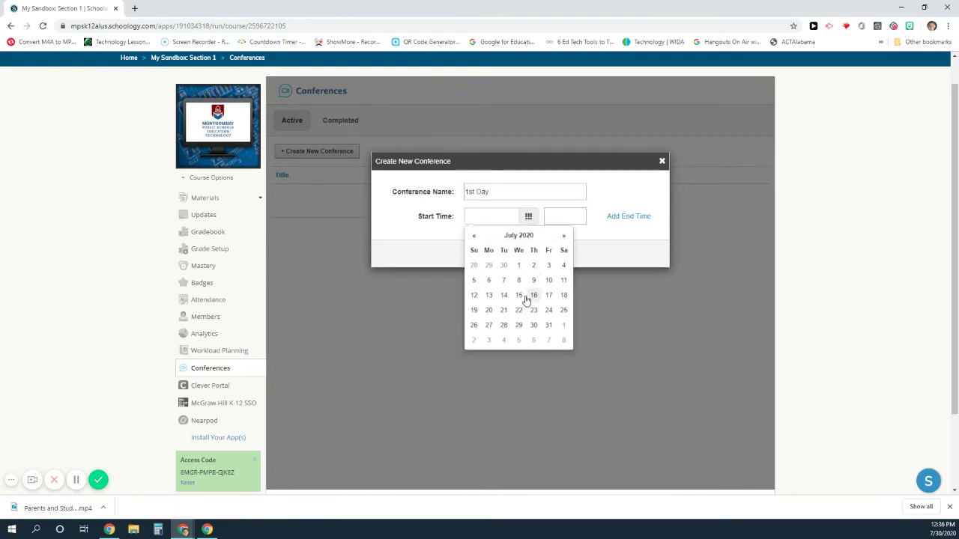
left_click(563, 236)
left_click(488, 297)
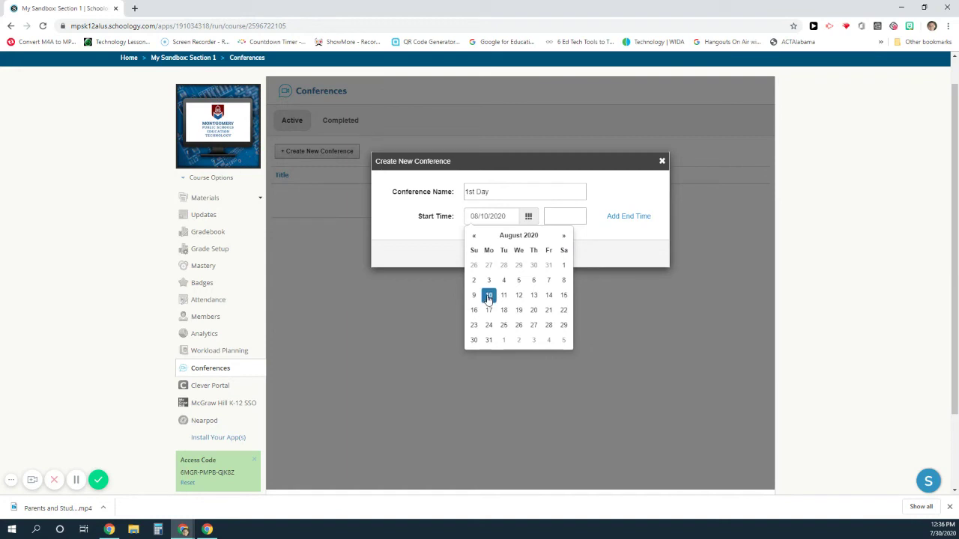
left_click(561, 217)
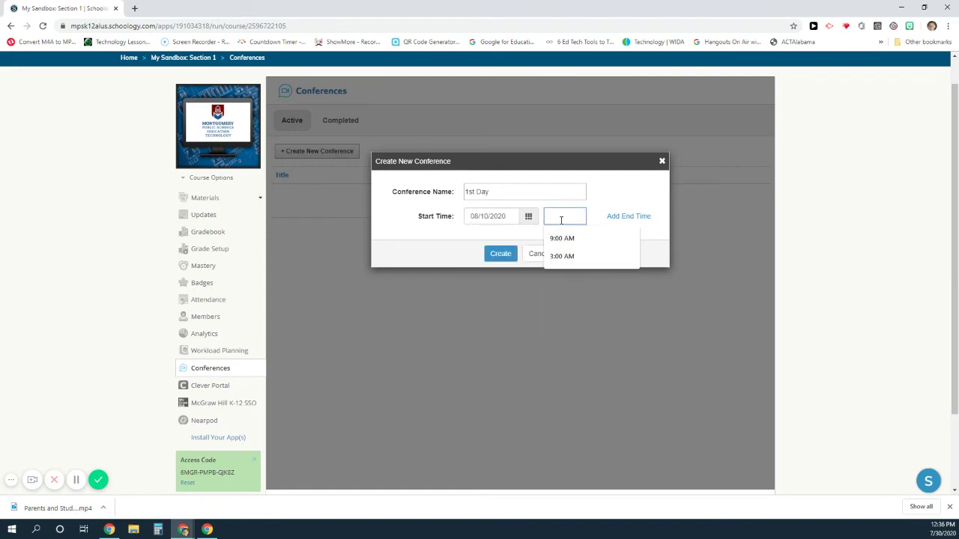
left_click(574, 239)
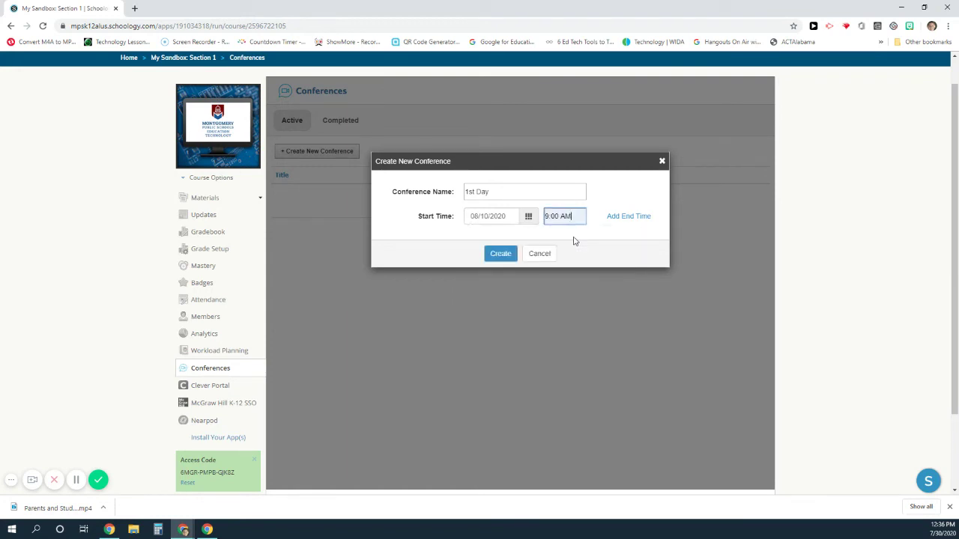
left_click(500, 254)
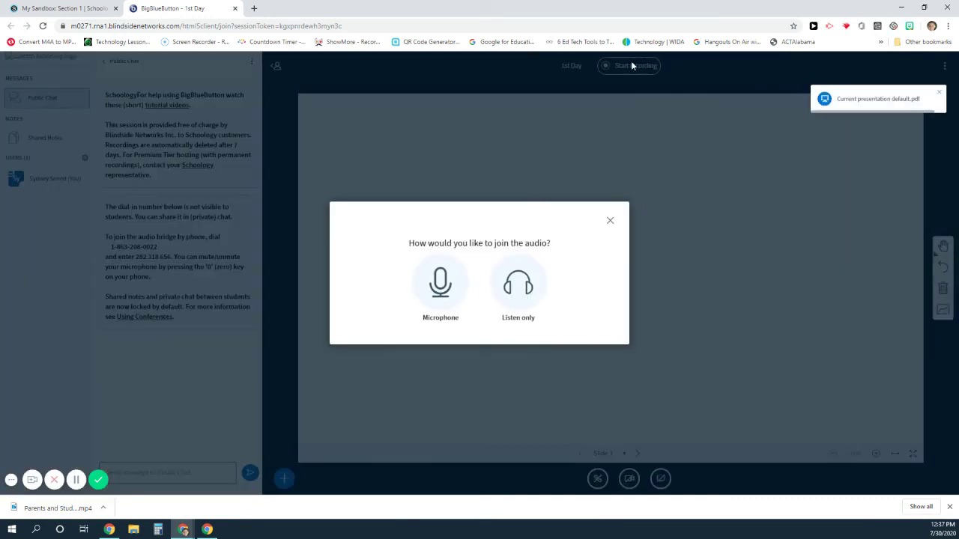
- Join the 1st Day conference audio with microphone access, confirm the echo test and start recording the session
left_click(439, 288)
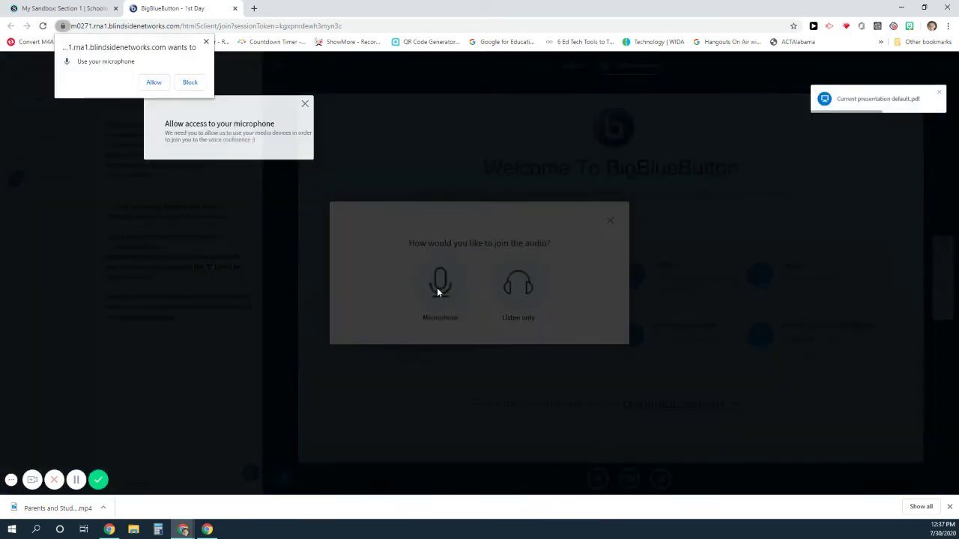
left_click(153, 83)
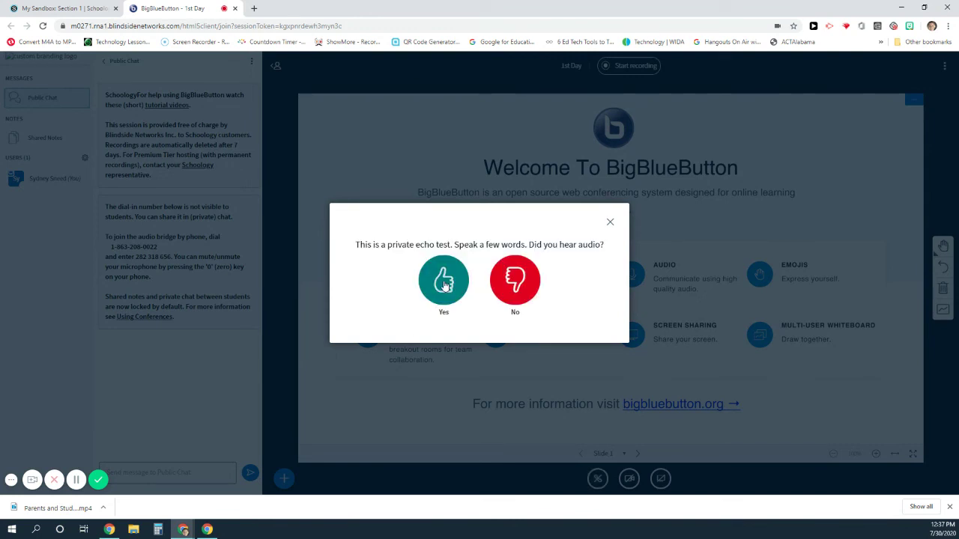
left_click(444, 280)
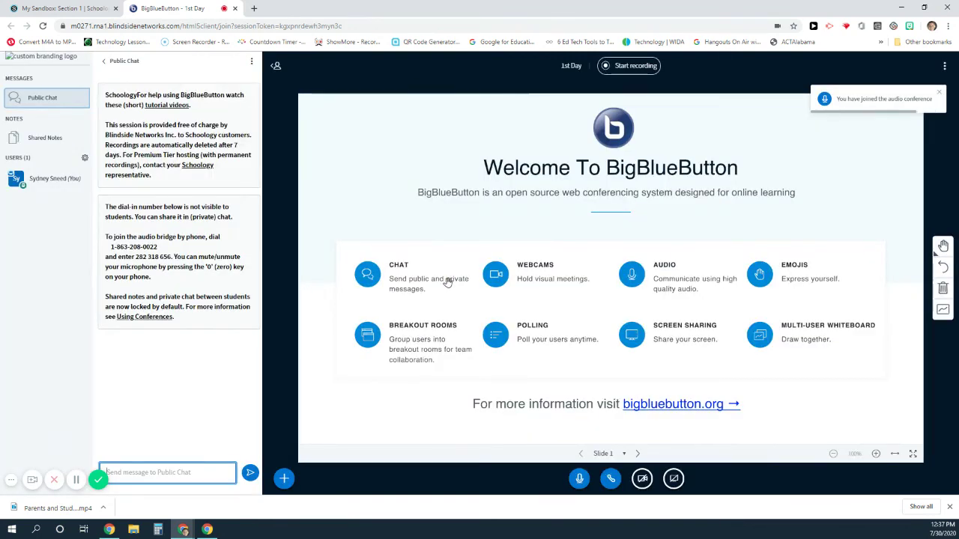
left_click(629, 67)
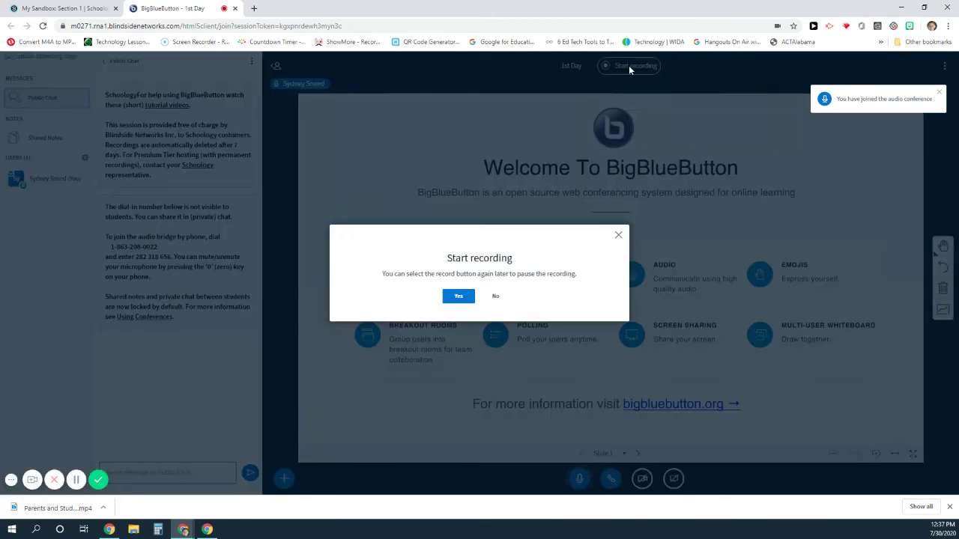
left_click(458, 297)
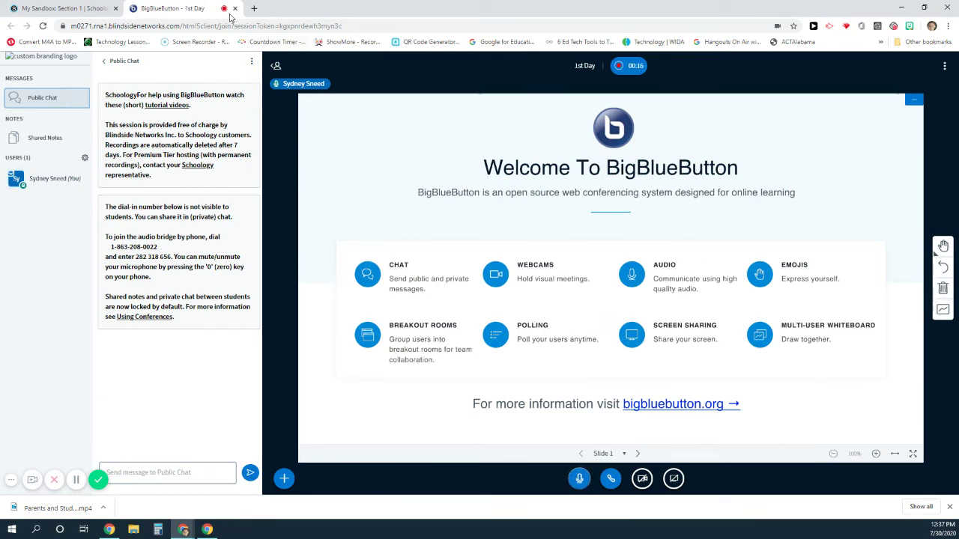
- End the 1st Day meeting for everyone and dismiss the feedback request without a rating
left_click(944, 66)
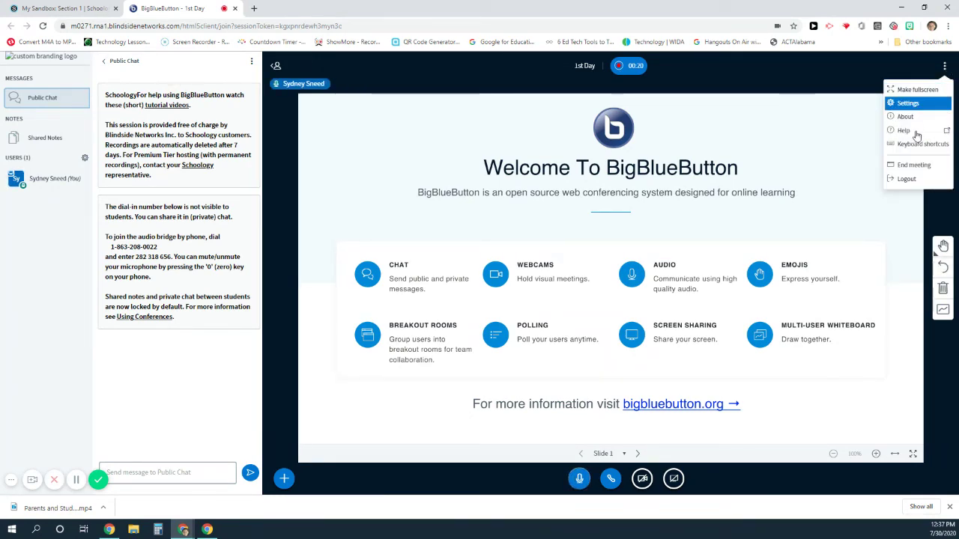
left_click(915, 168)
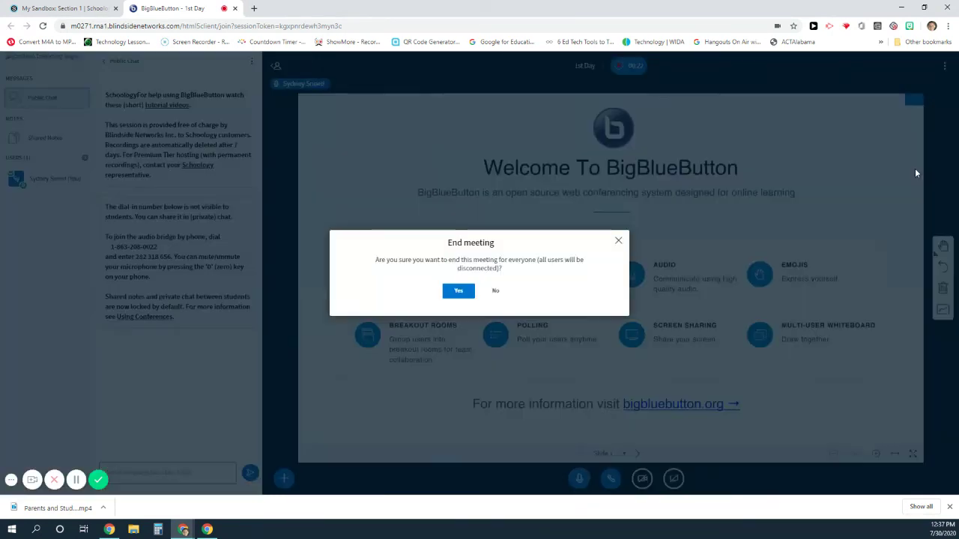
left_click(456, 293)
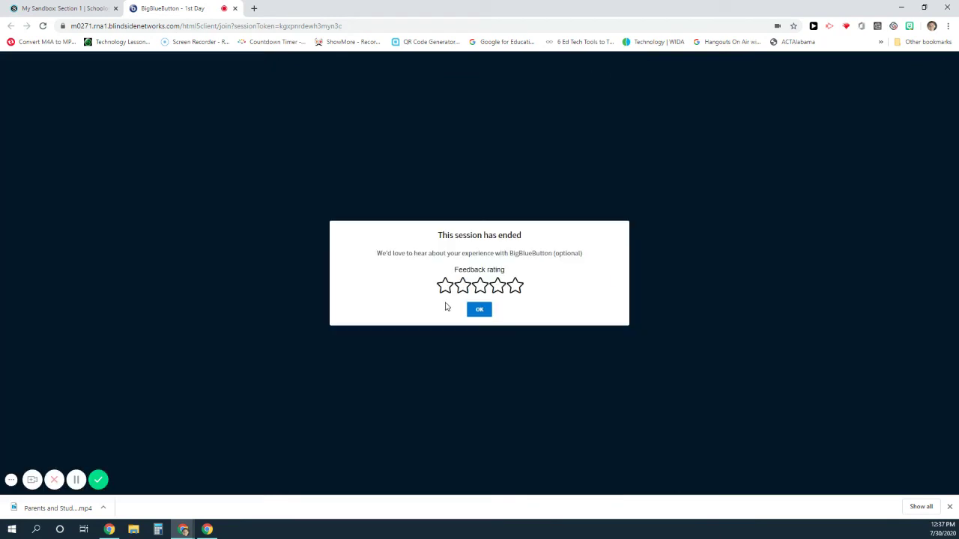
left_click(478, 310)
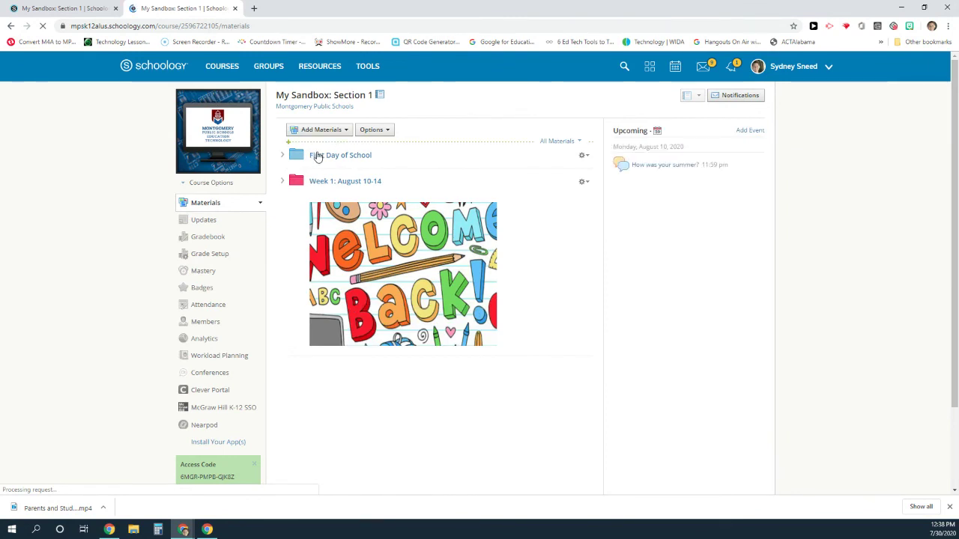
- Check the course's completed conferences for recordings, go back to the active ones and return to the course materials
left_click(210, 377)
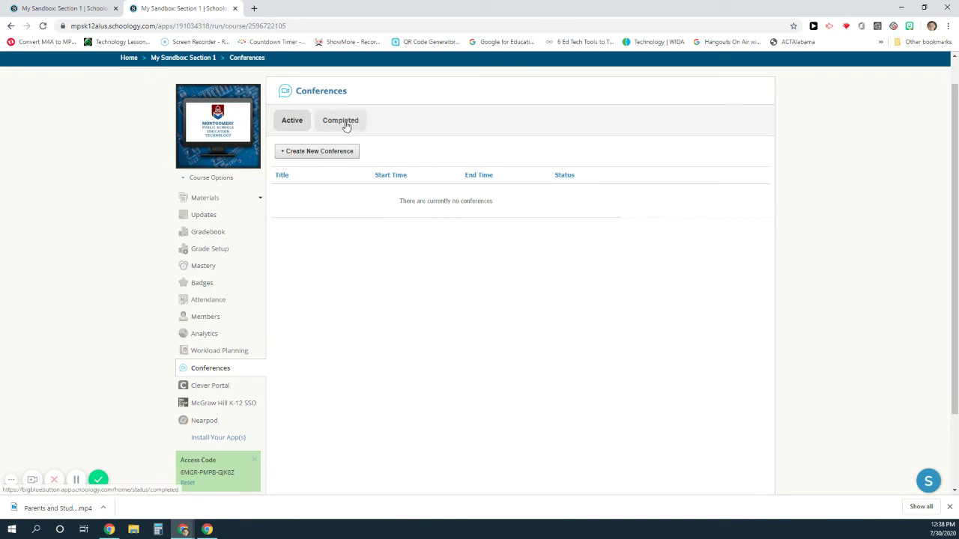
left_click(343, 124)
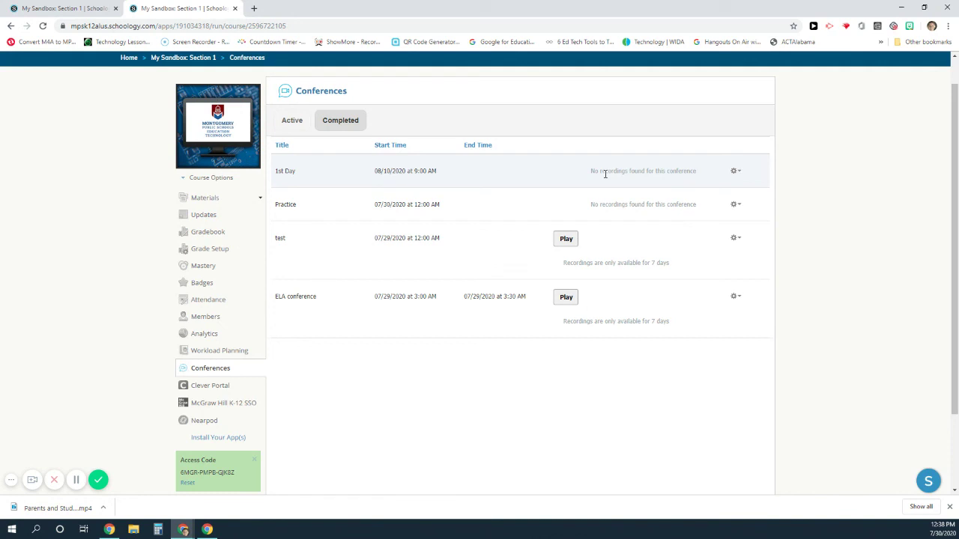
left_click(292, 122)
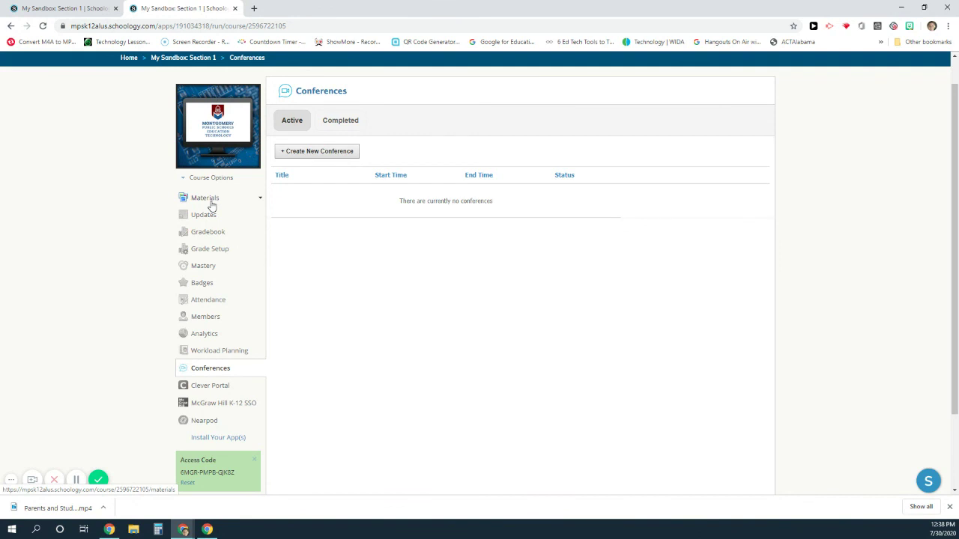
left_click(212, 206)
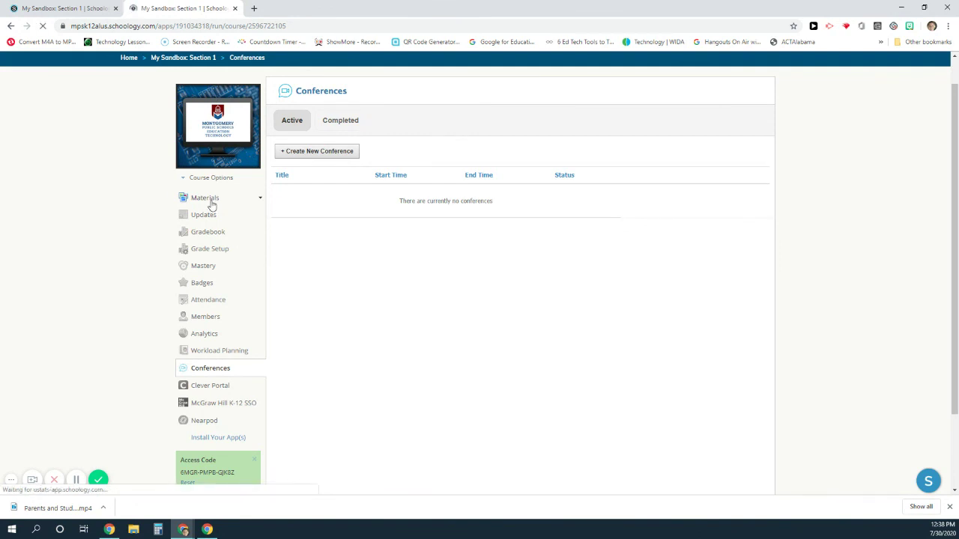